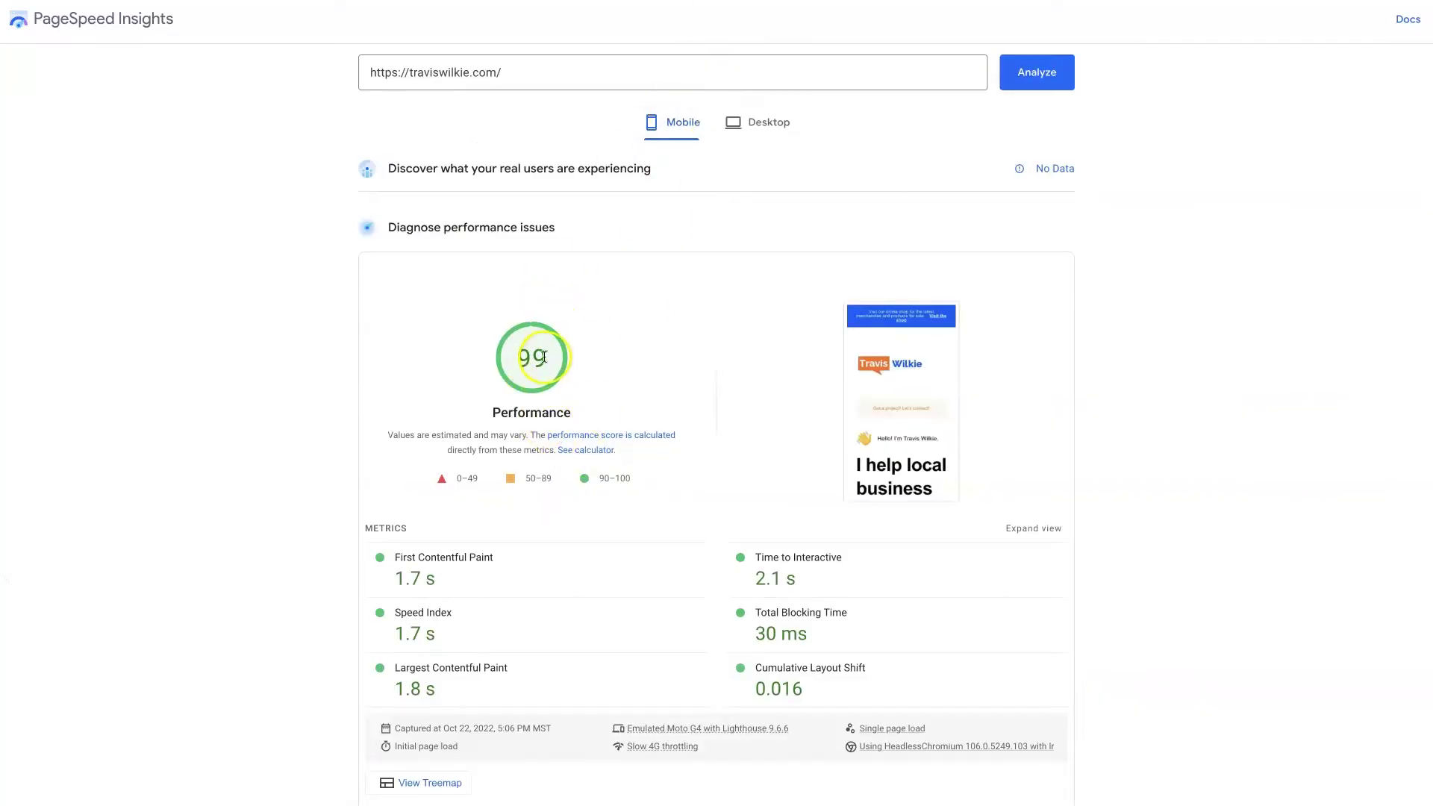
scroll(548, 358, down, 2)
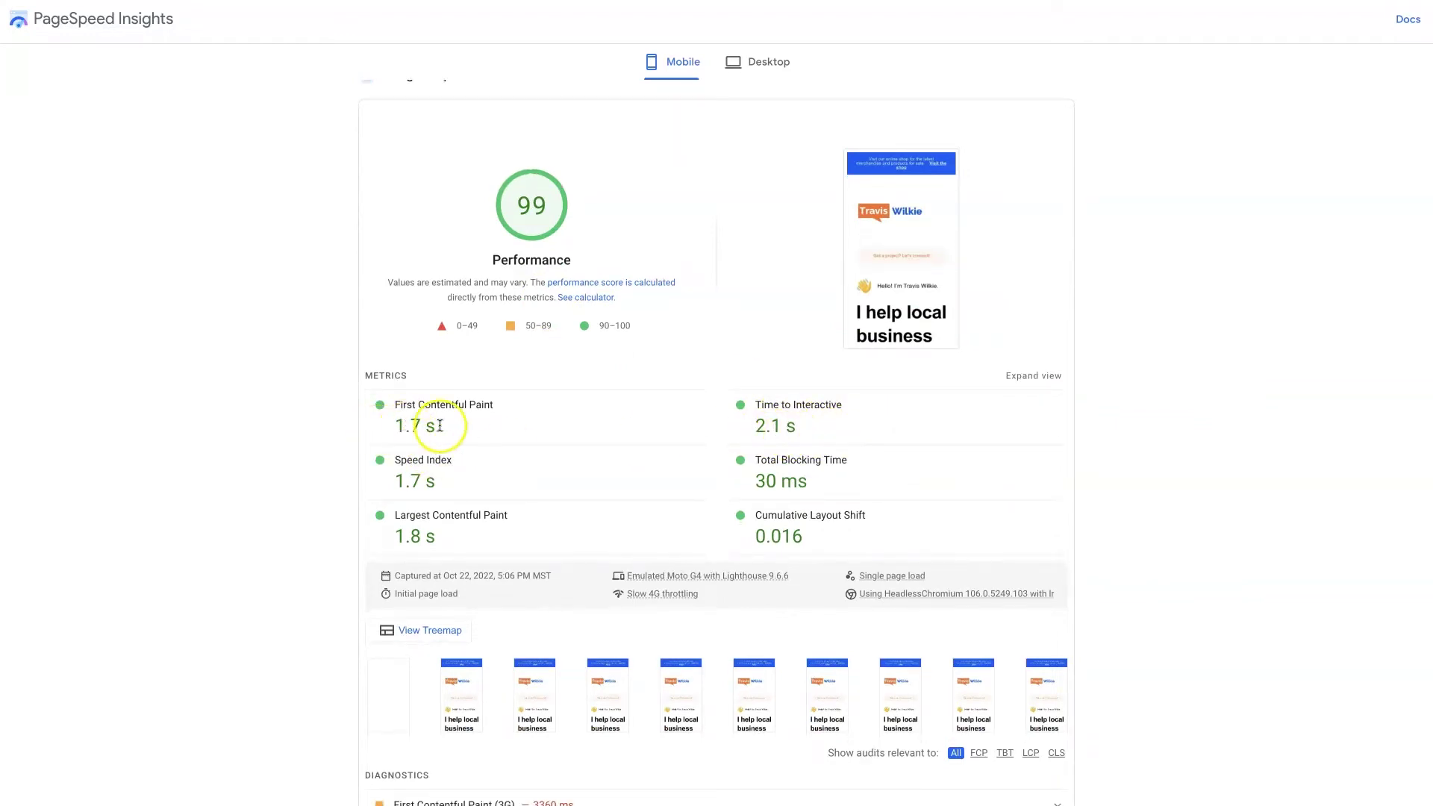
scroll(470, 432, down, 3)
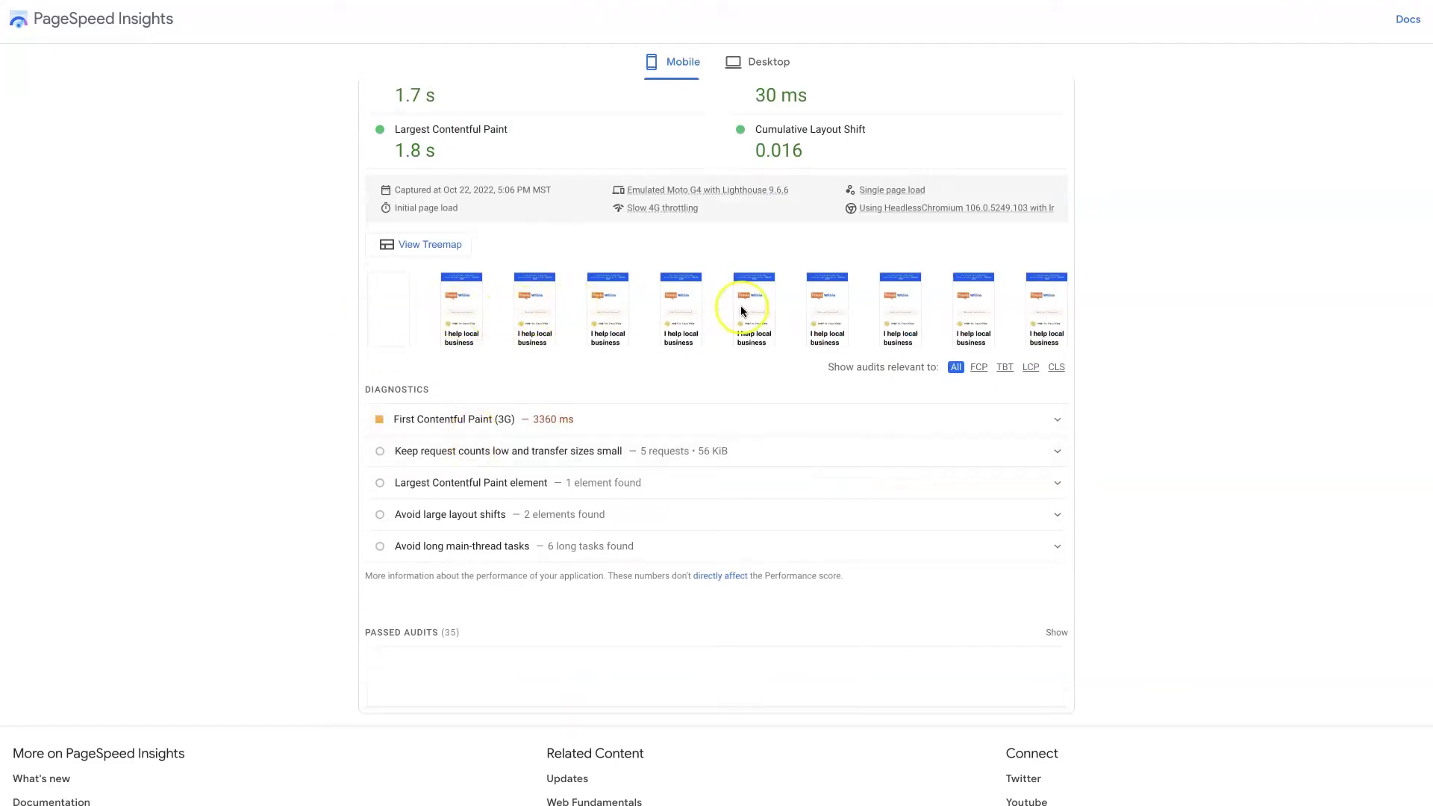
scroll(537, 375, up, 2)
scroll(570, 379, down, 4)
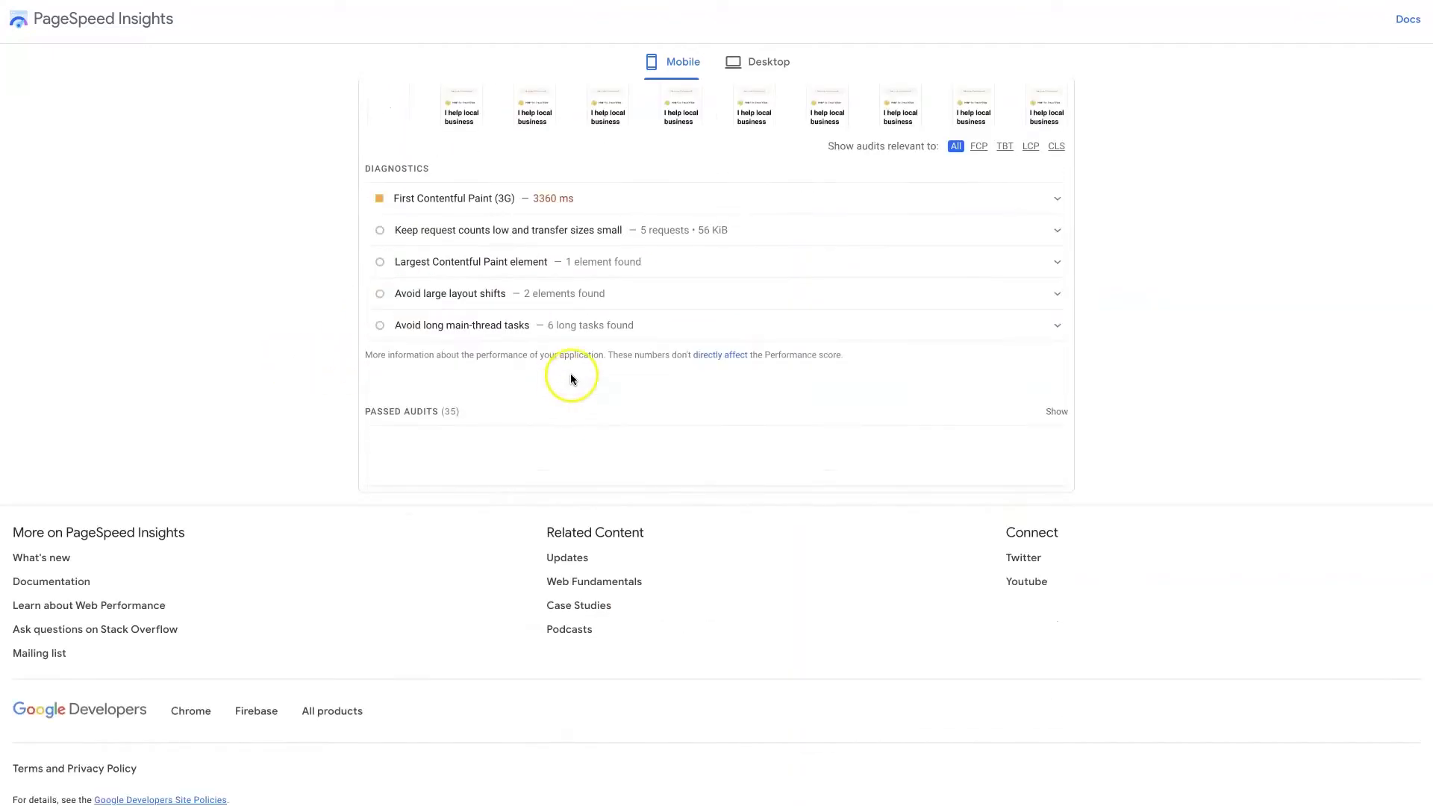
scroll(765, 323, up, 6)
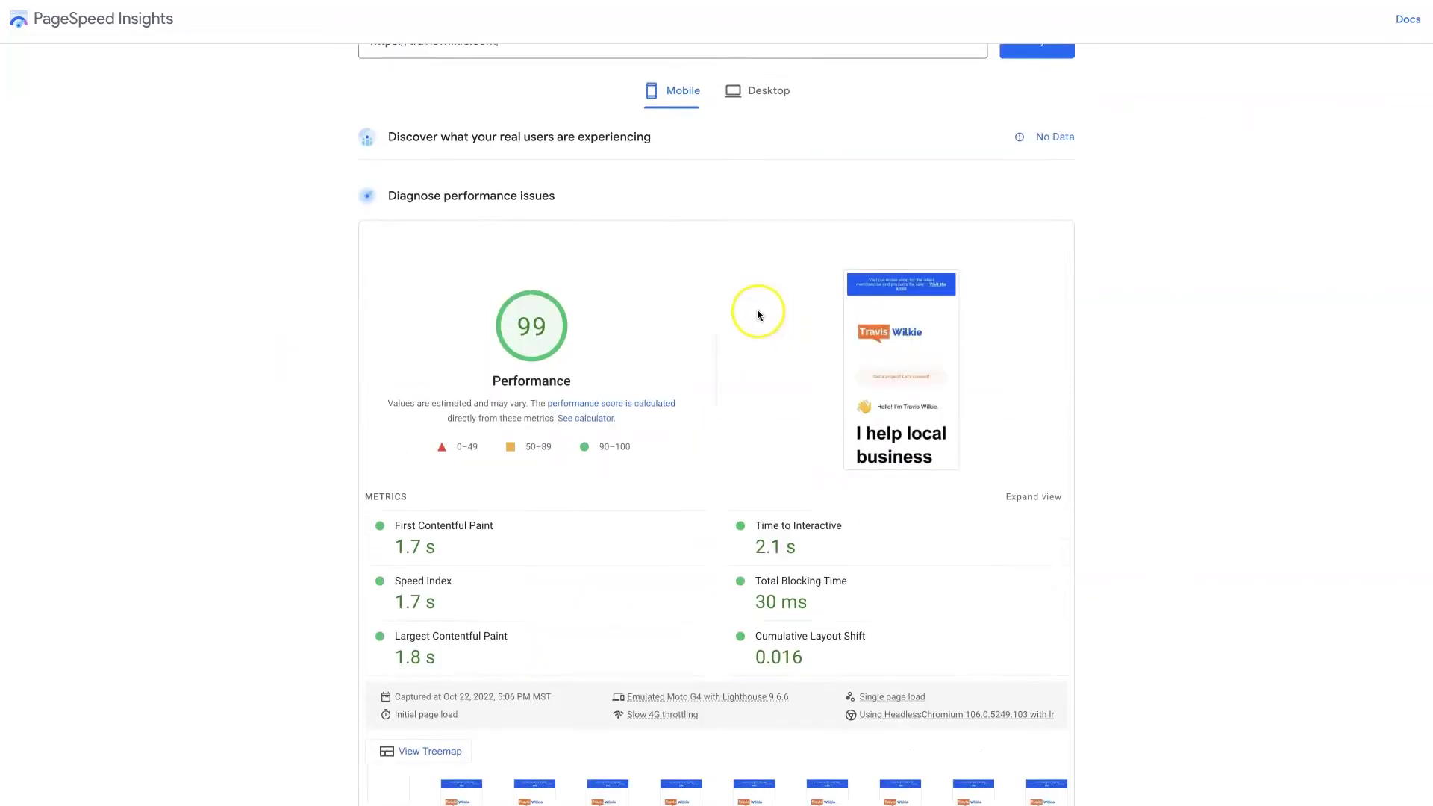
scroll(758, 315, up, 1)
Look over the desktop results, then return to the mobile report scoring 99 with 1.8 s LCP.
click(761, 121)
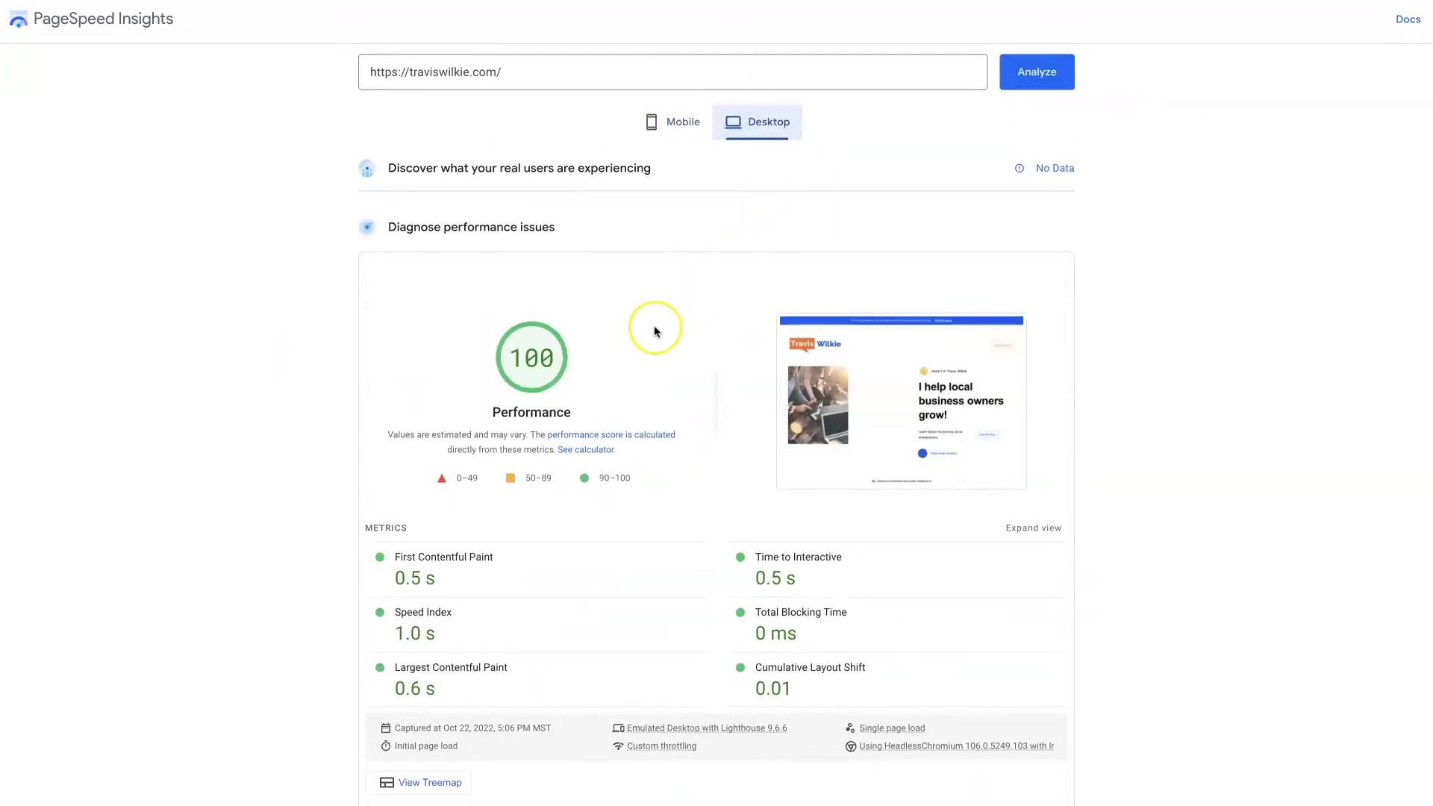
scroll(654, 331, down, 1)
scroll(706, 386, down, 1)
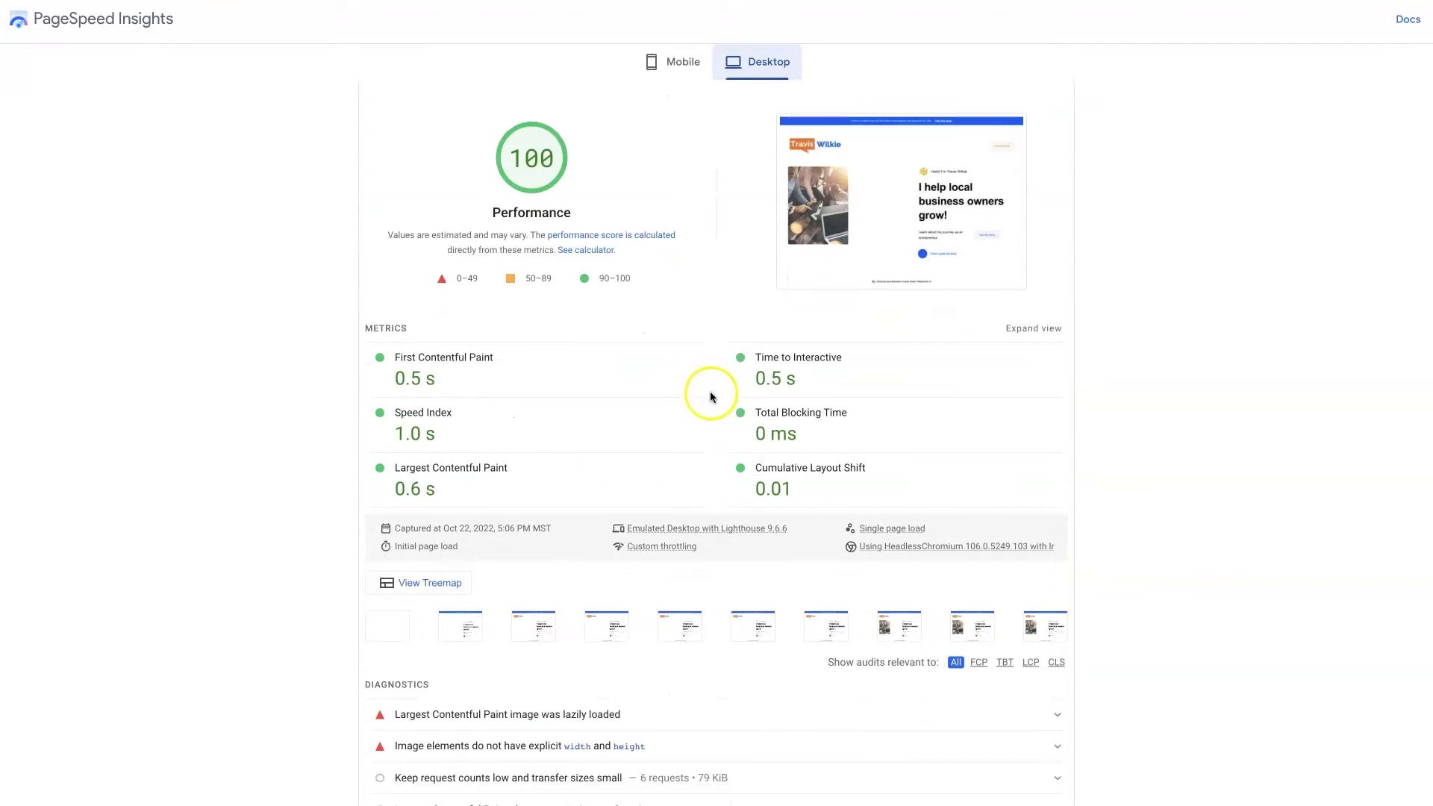
scroll(839, 411, up, 1)
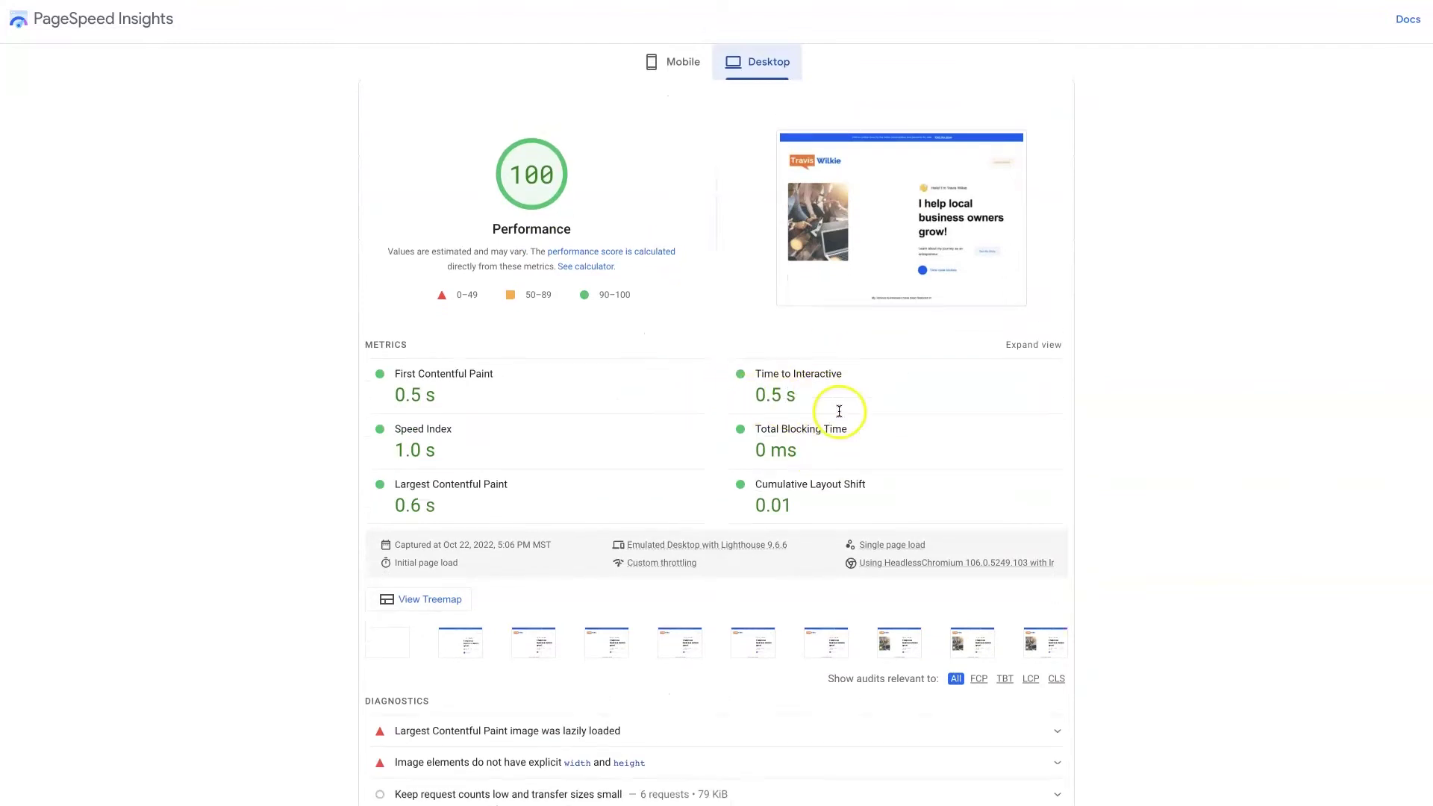
scroll(838, 410, up, 2)
click(663, 135)
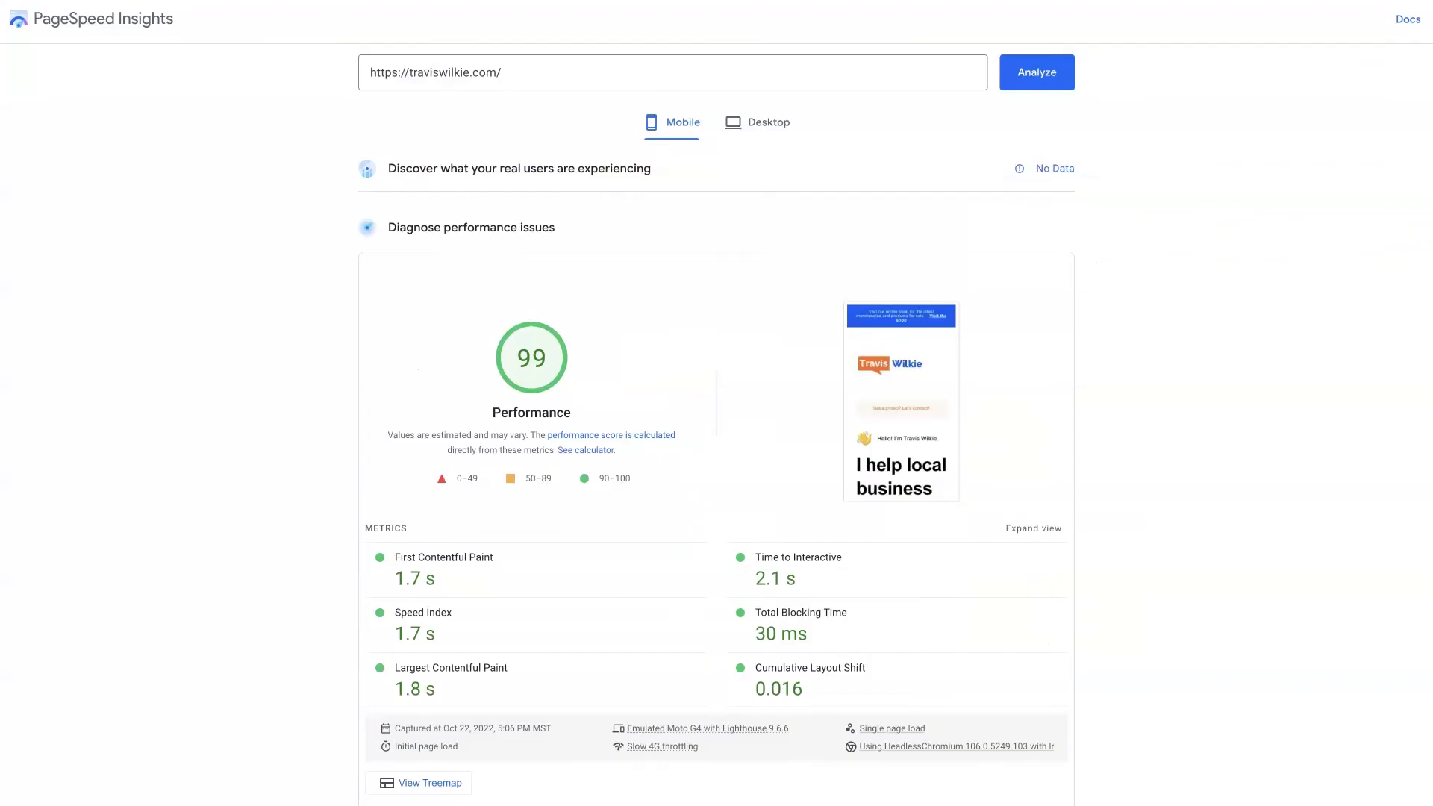
scroll(615, 324, down, 1)
scroll(614, 324, up, 1)
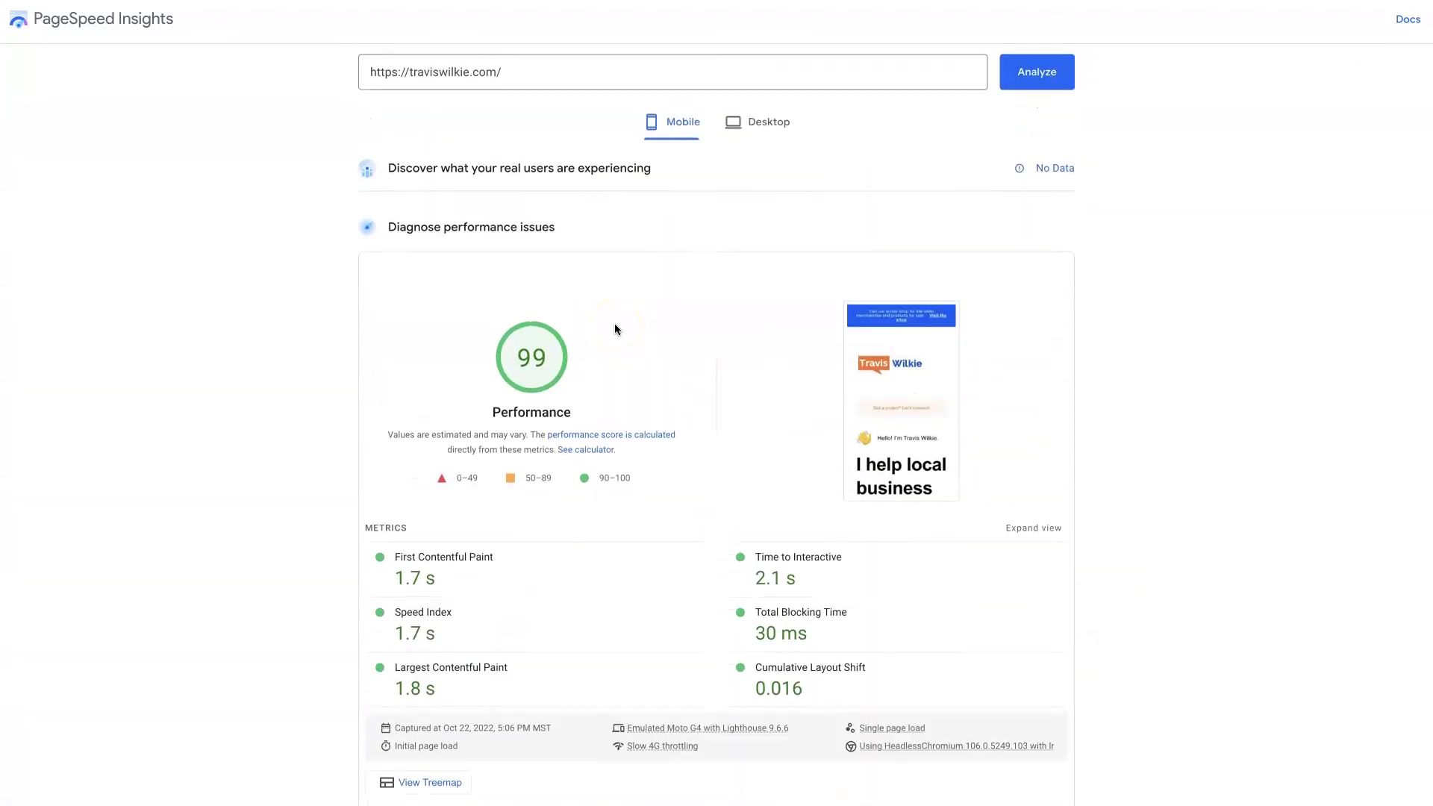